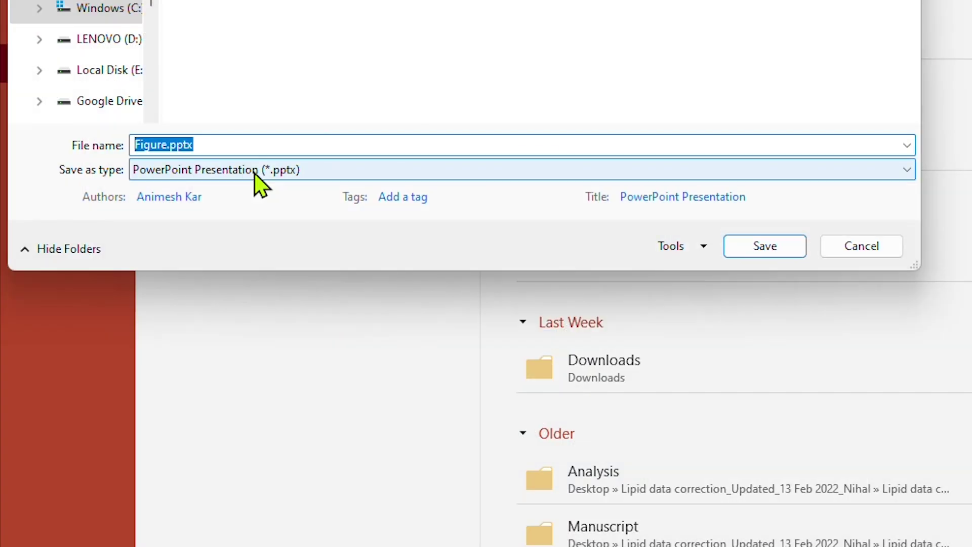
Open the file format choices for saving the presentation Figure.pptx
{"action": "left_click", "coordinate": [257, 173]}
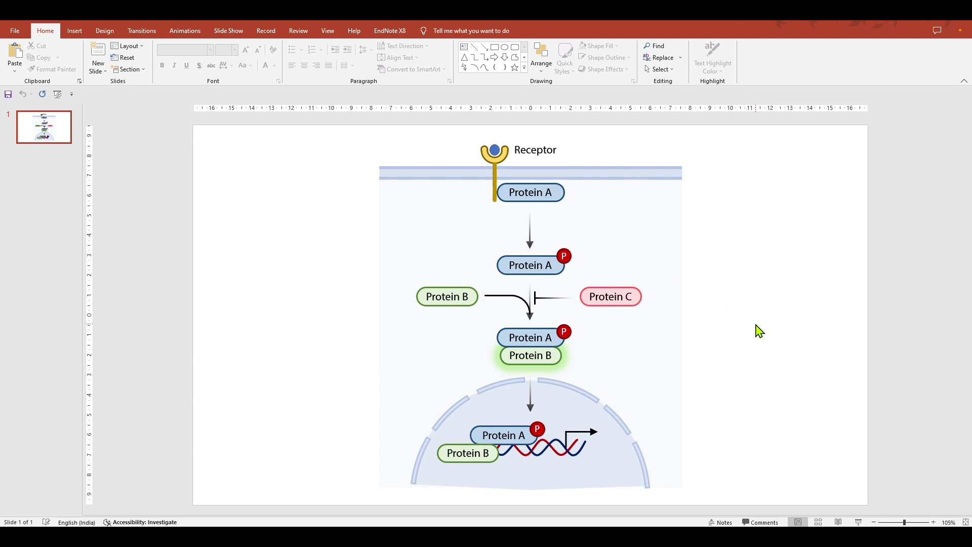
Launch Registry Editor with the regedit command and go to the HKEY_CURRENT_USER\Software\Microsoft key
{"action": "key", "text": "super+r"}
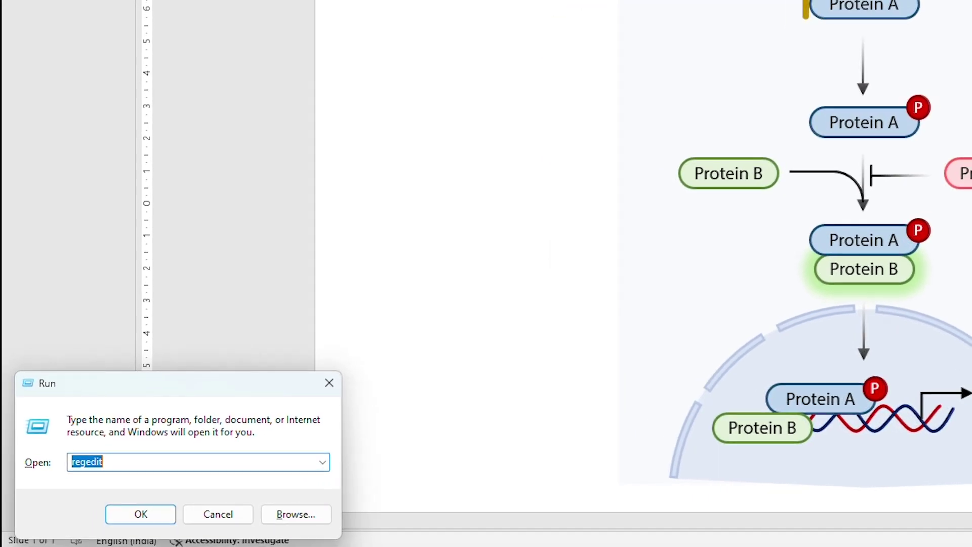
{"action": "key", "text": "Return"}
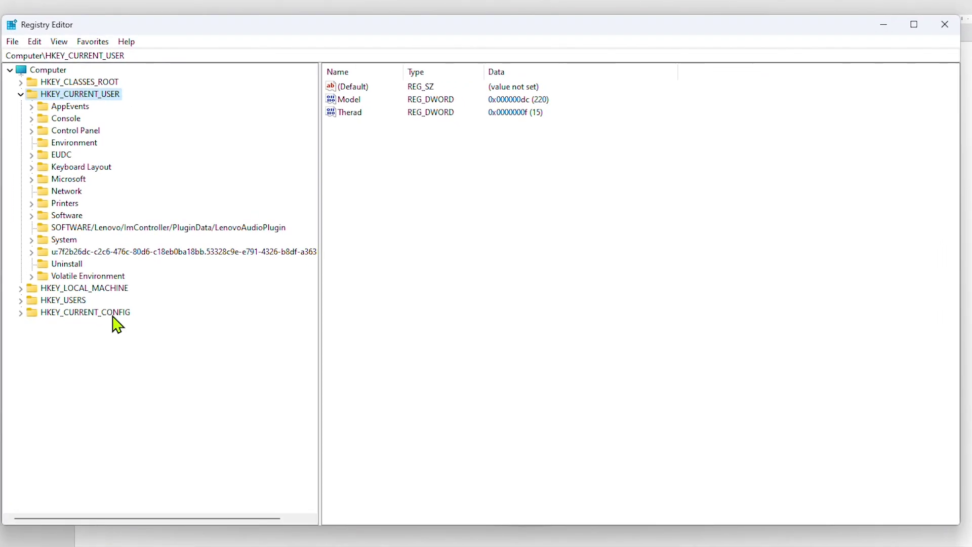
{"action": "left_click", "coordinate": [32, 216]}
{"action": "scroll", "coordinate": [76, 390], "scroll_direction": "down", "scroll_amount": 5}
{"action": "left_click", "coordinate": [77, 385]}
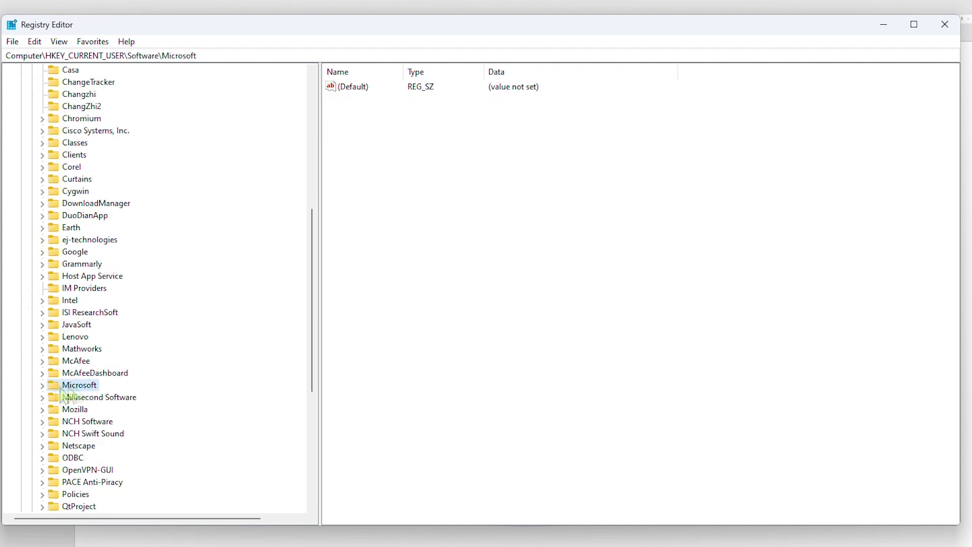
Expand the Microsoft key down to Office\16.0\PowerPoint and select its Options subkey
{"action": "left_click", "coordinate": [43, 385]}
{"action": "scroll", "coordinate": [54, 405], "scroll_direction": "down", "scroll_amount": 12}
{"action": "left_click", "coordinate": [53, 409]}
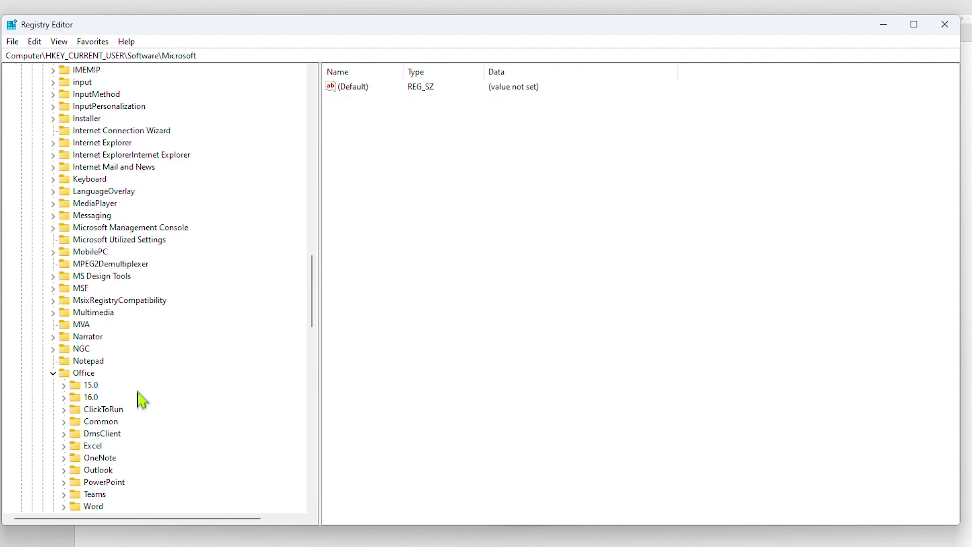
{"action": "left_click", "coordinate": [64, 397]}
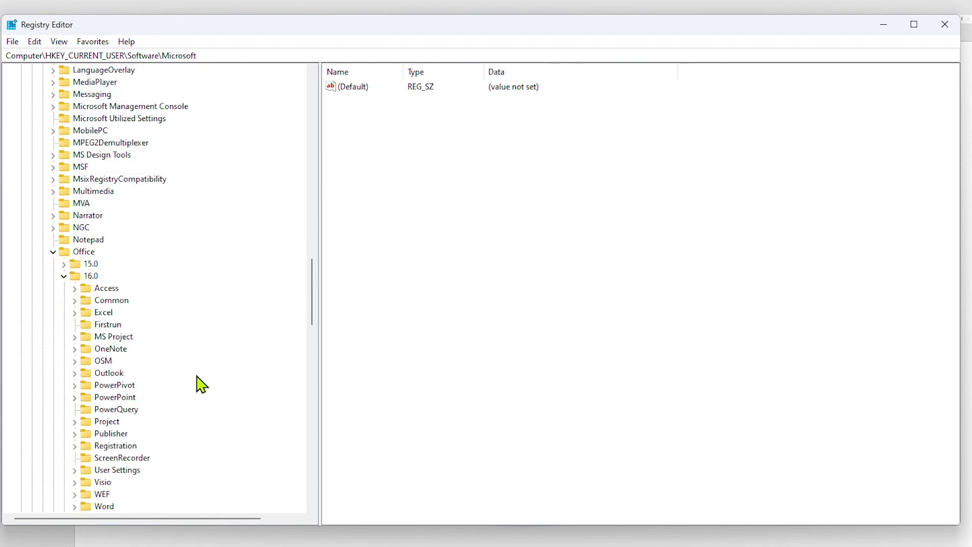
{"action": "left_click", "coordinate": [118, 398]}
{"action": "left_click", "coordinate": [74, 398]}
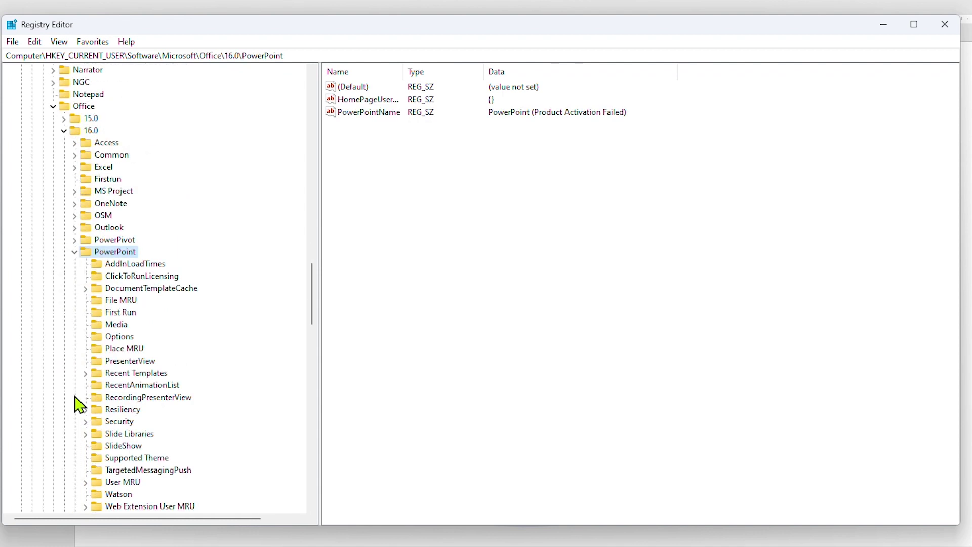
{"action": "left_click", "coordinate": [109, 338]}
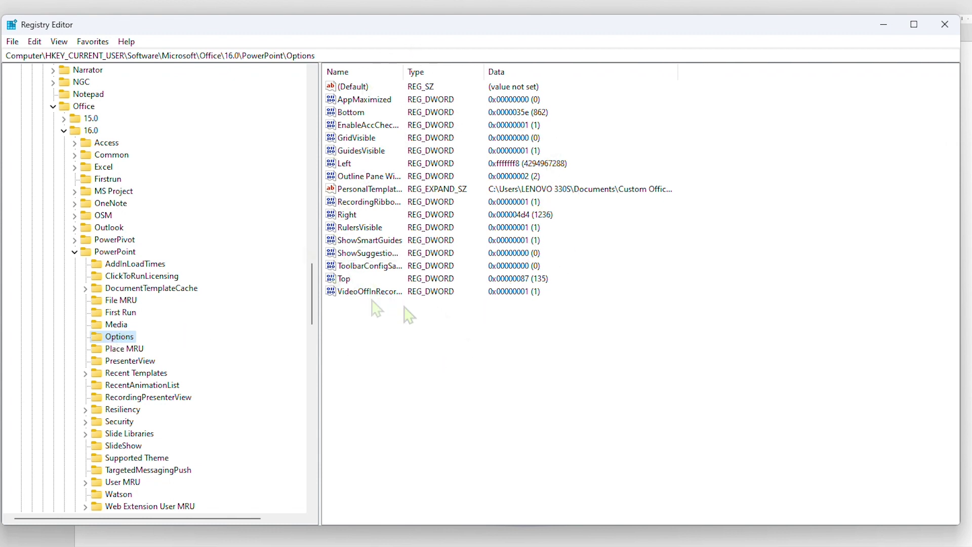
Create a new DWORD (32-bit) value named ExportBitmapResolution in the PowerPoint Options key
{"action": "left_click", "coordinate": [35, 42]}
{"action": "mouse_move", "coordinate": [61, 58]}
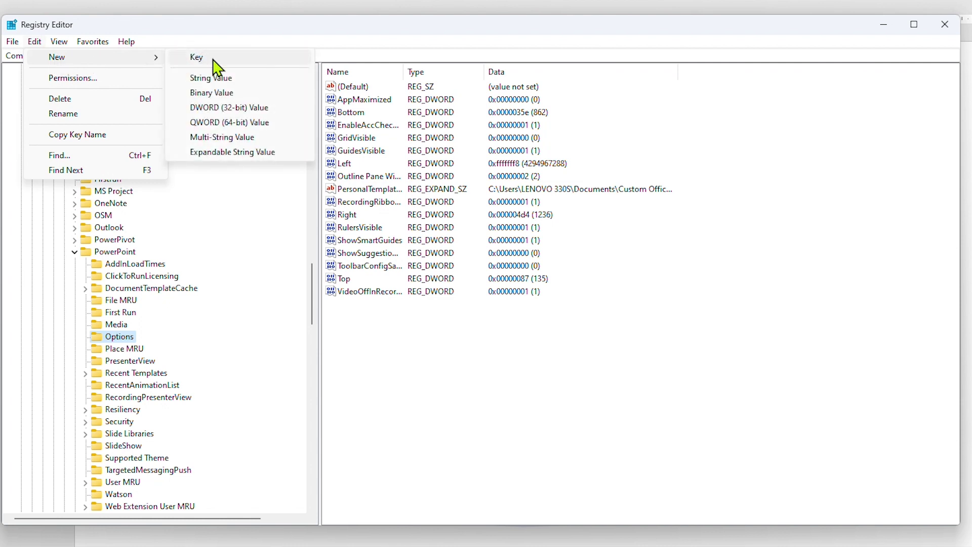
{"action": "left_click", "coordinate": [222, 107]}
{"action": "type", "text": "ExportBitmapResolution"}
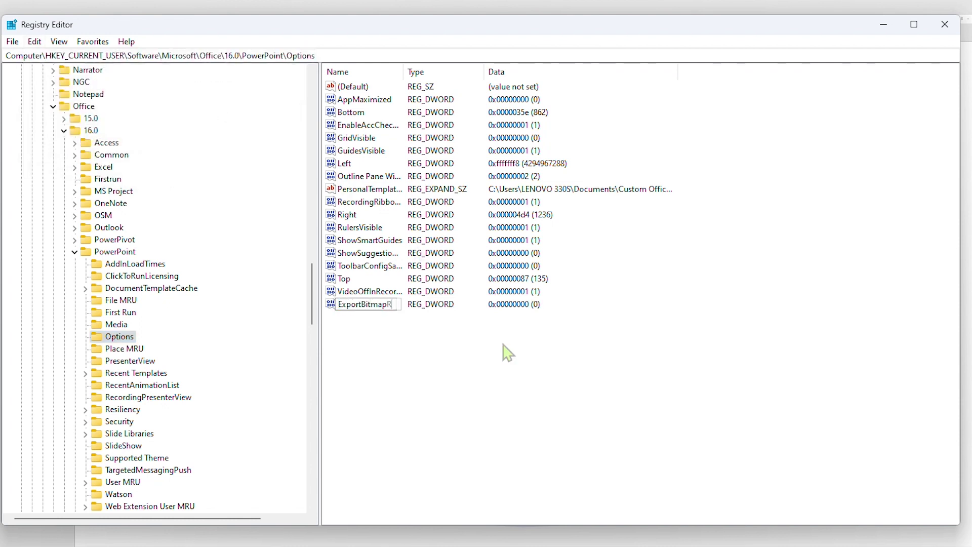
{"action": "key", "text": "Return"}
Set the ExportBitmapResolution value to 1200 with the Decimal base
{"action": "left_click", "coordinate": [34, 41]}
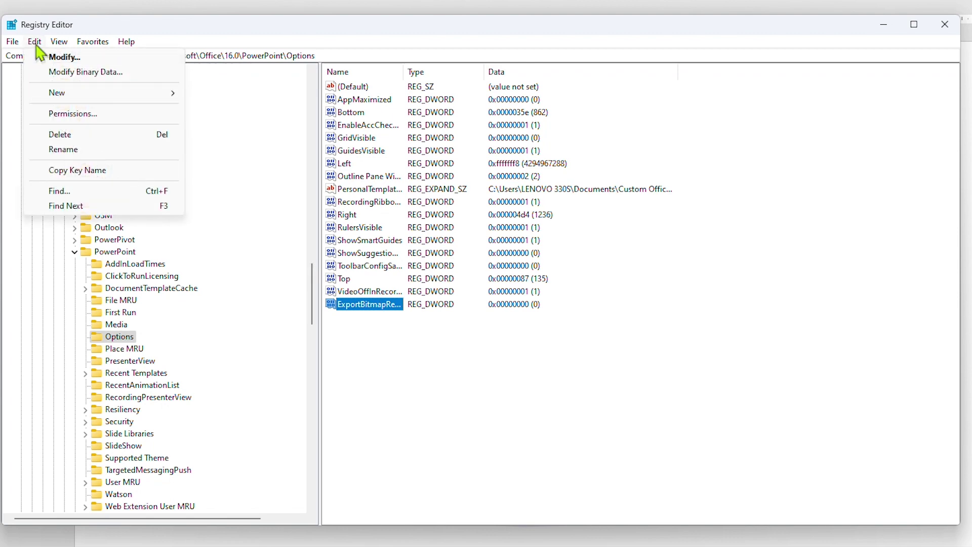
{"action": "left_click", "coordinate": [55, 57]}
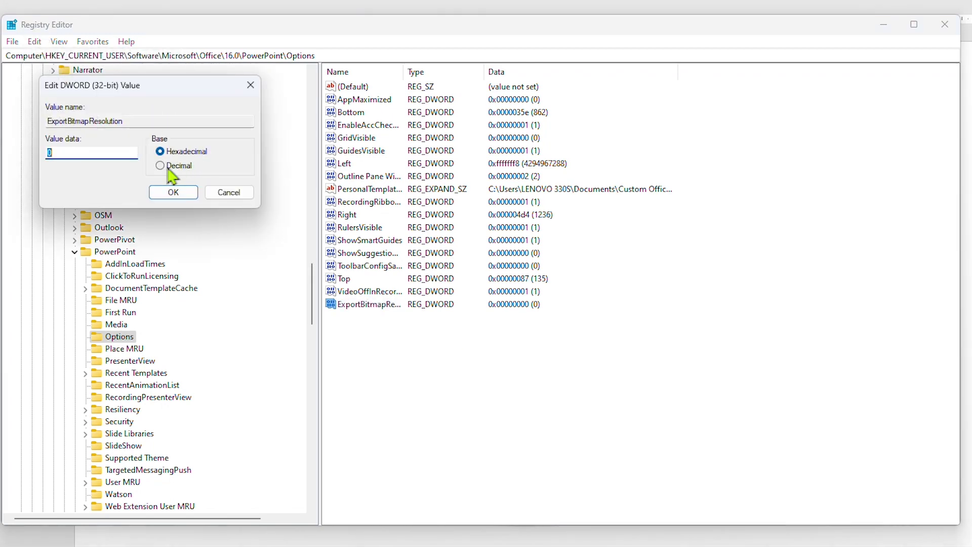
{"action": "left_click", "coordinate": [160, 165]}
{"action": "double_click", "coordinate": [76, 153]}
{"action": "type", "text": "1200"}
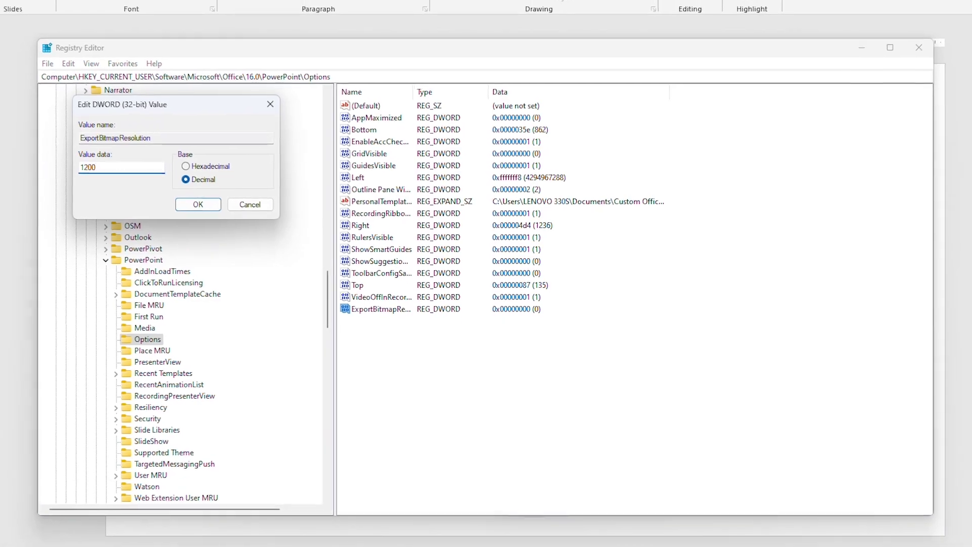
{"action": "left_click", "coordinate": [198, 204]}
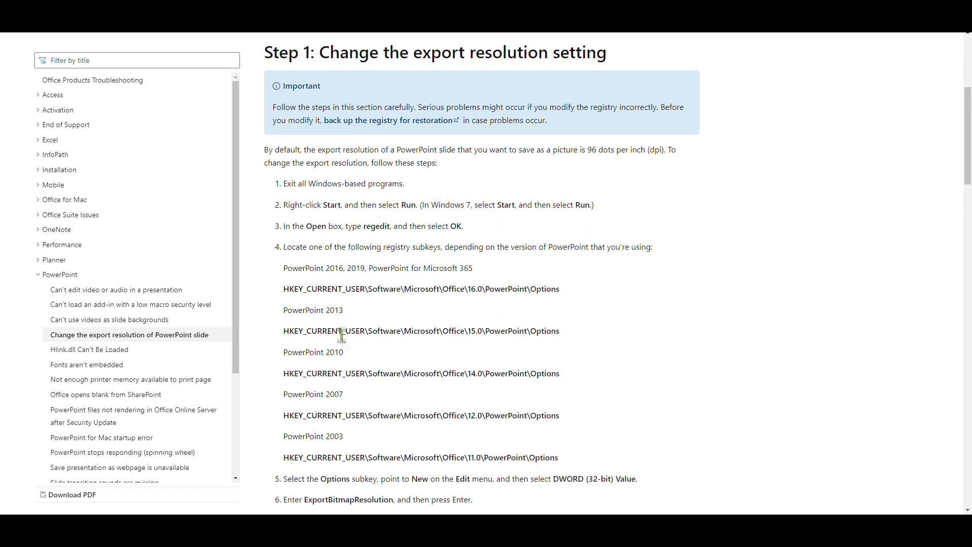
Read the Microsoft article's instructions on the export resolution setting, including the table of decimal values and dpi
{"action": "scroll", "coordinate": [733, 467], "scroll_direction": "down", "scroll_amount": 5}
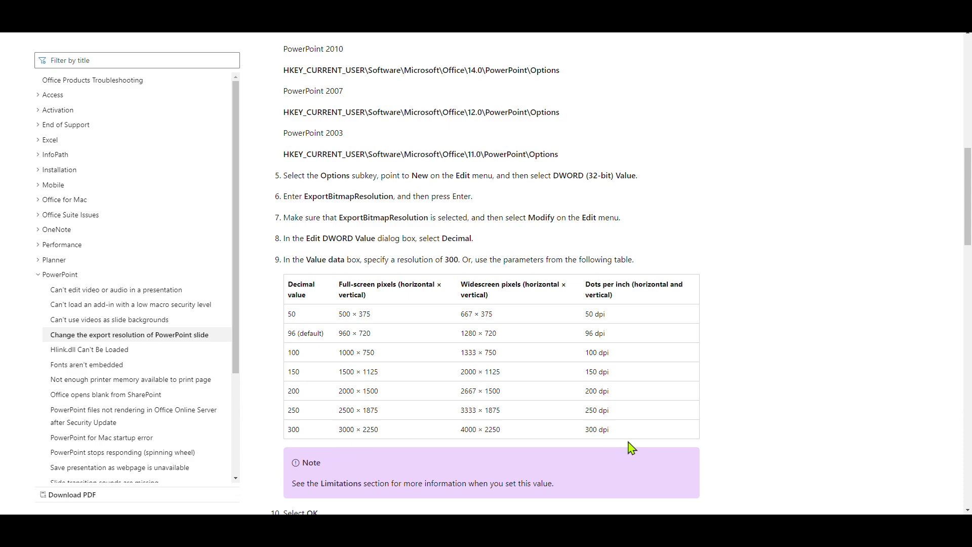
{"action": "scroll", "coordinate": [711, 450], "scroll_direction": "down", "scroll_amount": 5}
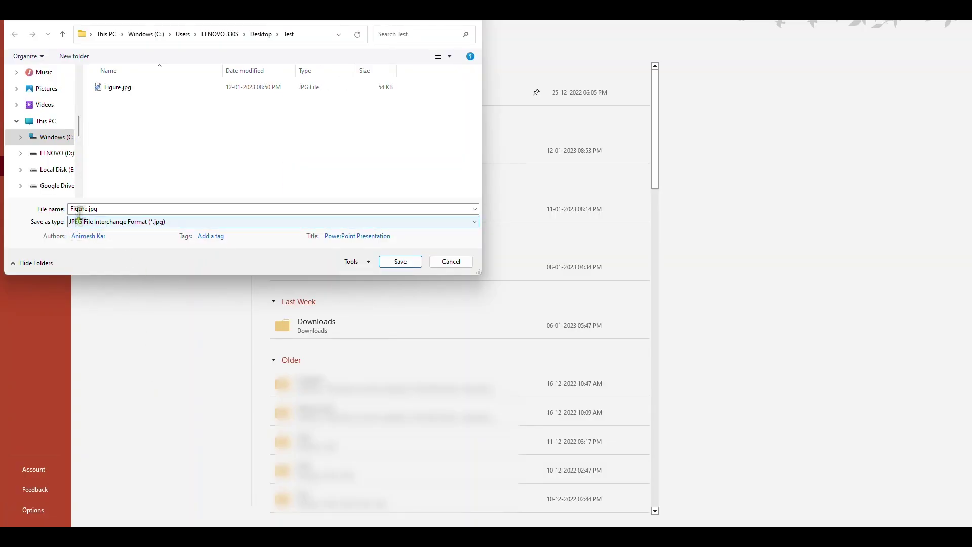
Save only the current PowerPoint slide as a JPEG named Figure-new.jpg in the Test folder
{"action": "double_click", "coordinate": [87, 208]}
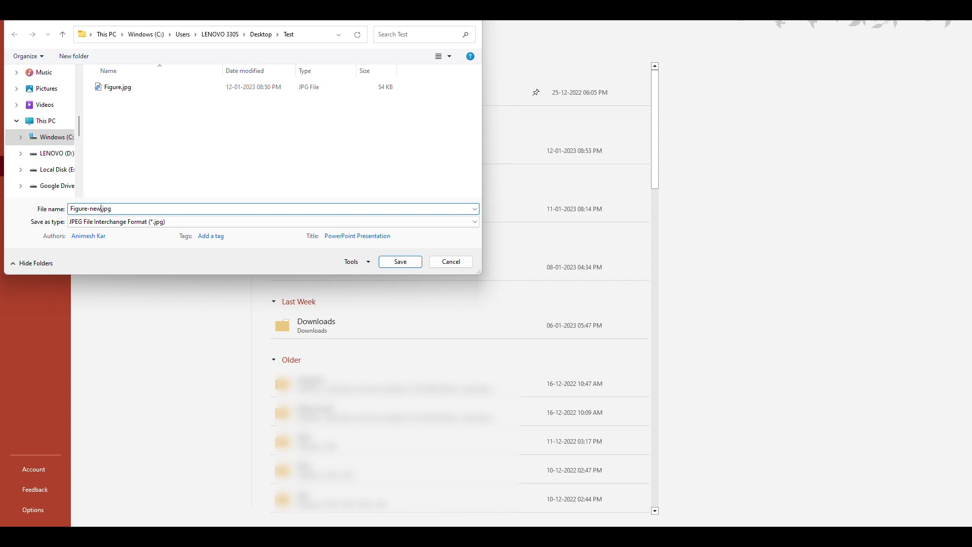
{"action": "key", "text": "Return"}
{"action": "key", "text": "Tab"}
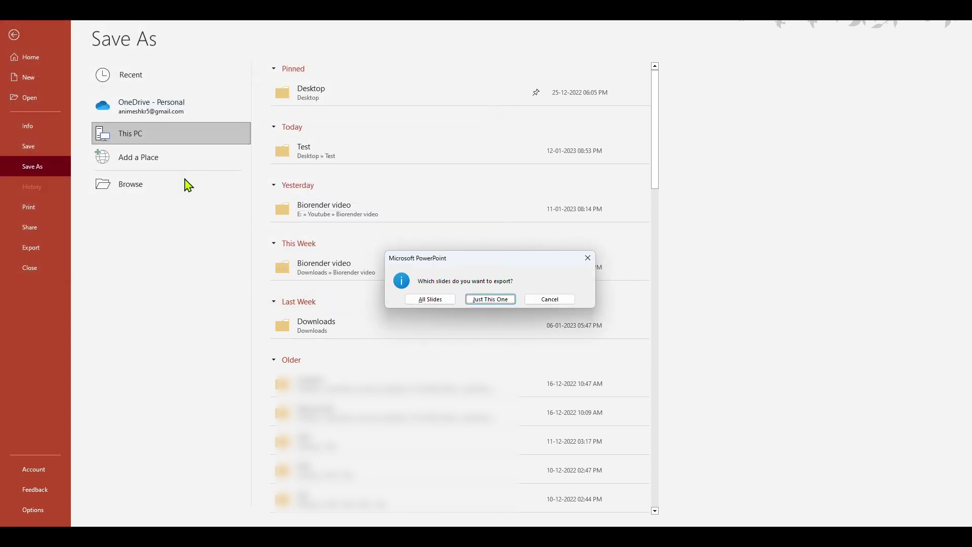
{"action": "key", "text": "Return"}
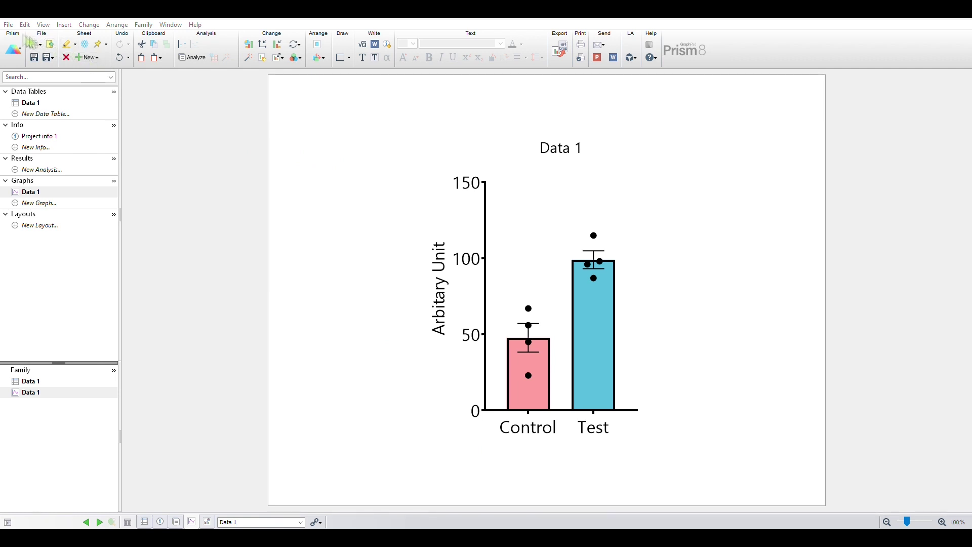
Start exporting the Data 1 graph from Prism, with the file name Testdata and the TIF format
{"action": "left_click", "coordinate": [9, 24]}
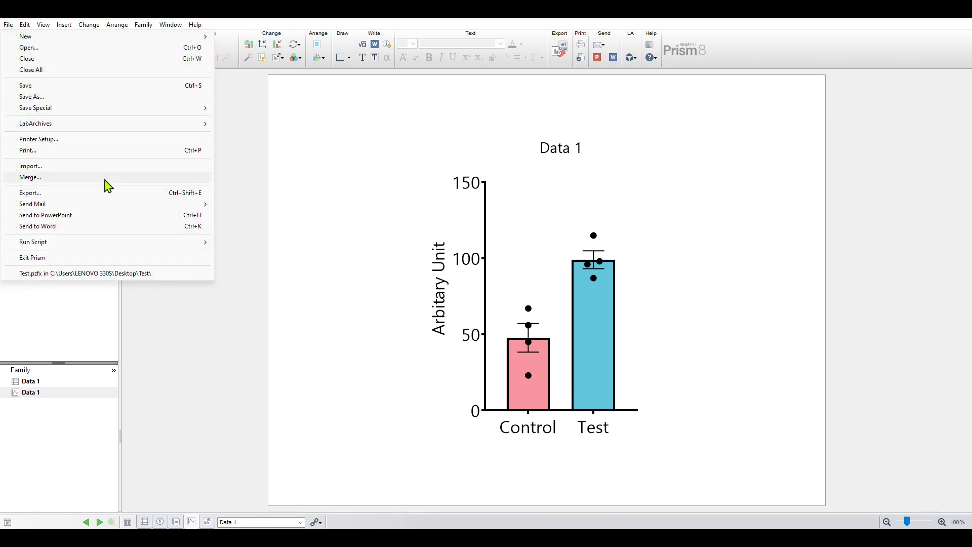
{"action": "left_click", "coordinate": [192, 194]}
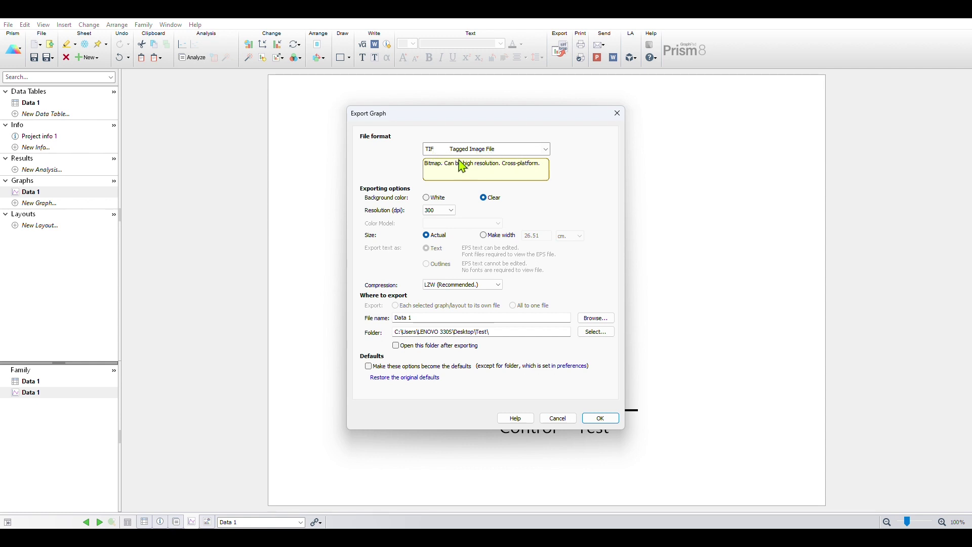
{"action": "key", "text": "ctrl+a"}
{"action": "type", "text": "Testdata"}
{"action": "left_click", "coordinate": [530, 150]}
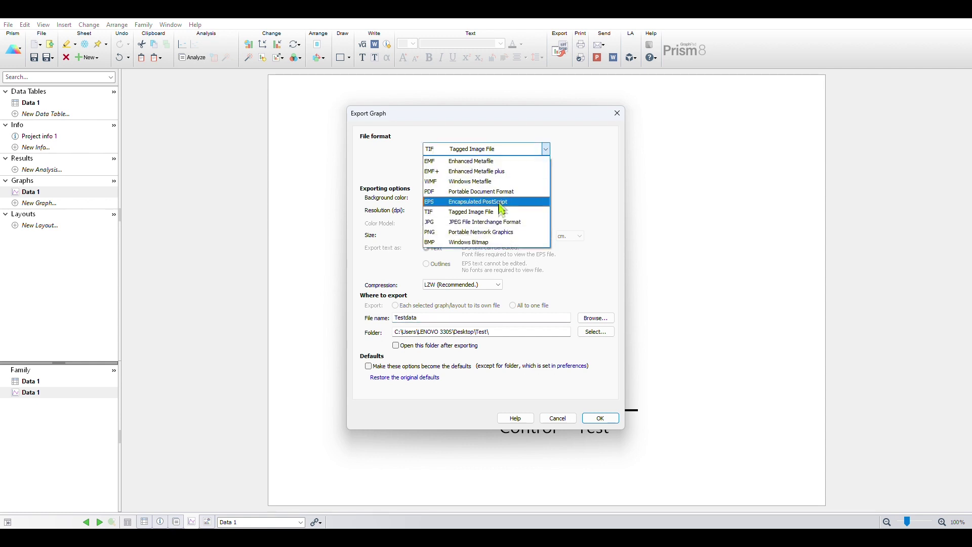
{"action": "left_click", "coordinate": [430, 211]}
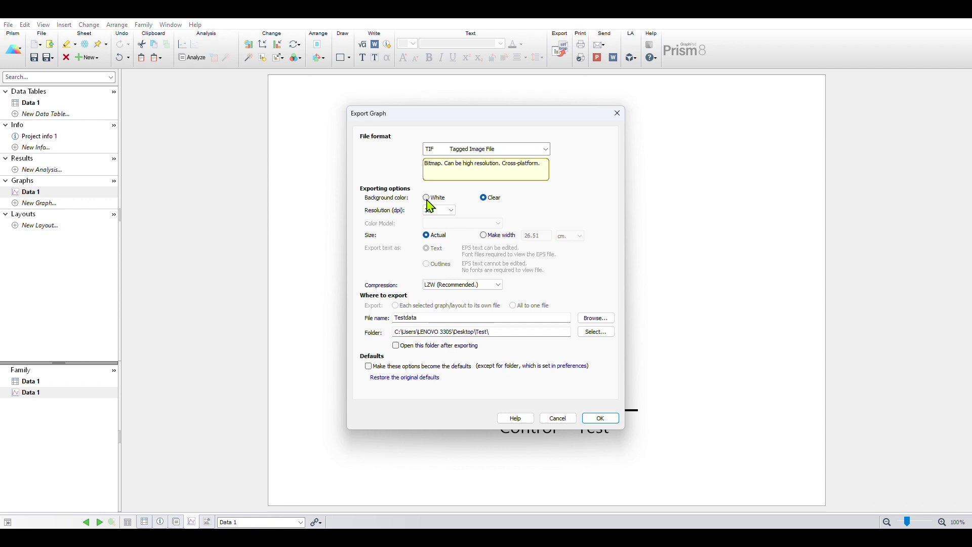
Give the Testdata export a white background and 100 dpi resolution, and export the graph
{"action": "left_click", "coordinate": [427, 198]}
{"action": "left_click", "coordinate": [486, 198]}
{"action": "left_click_drag", "start_coordinate": [499, 120], "coordinate": [288, 121]}
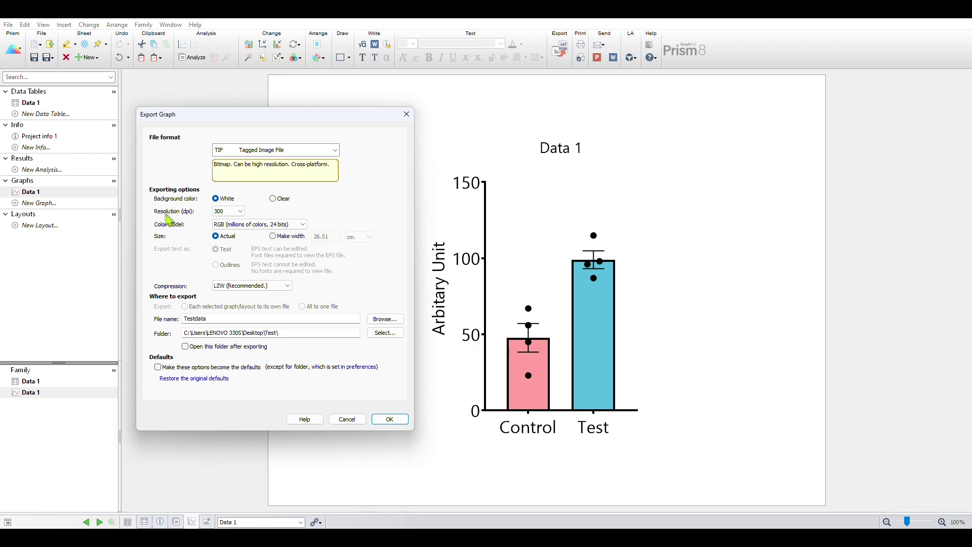
{"action": "left_click", "coordinate": [240, 211]}
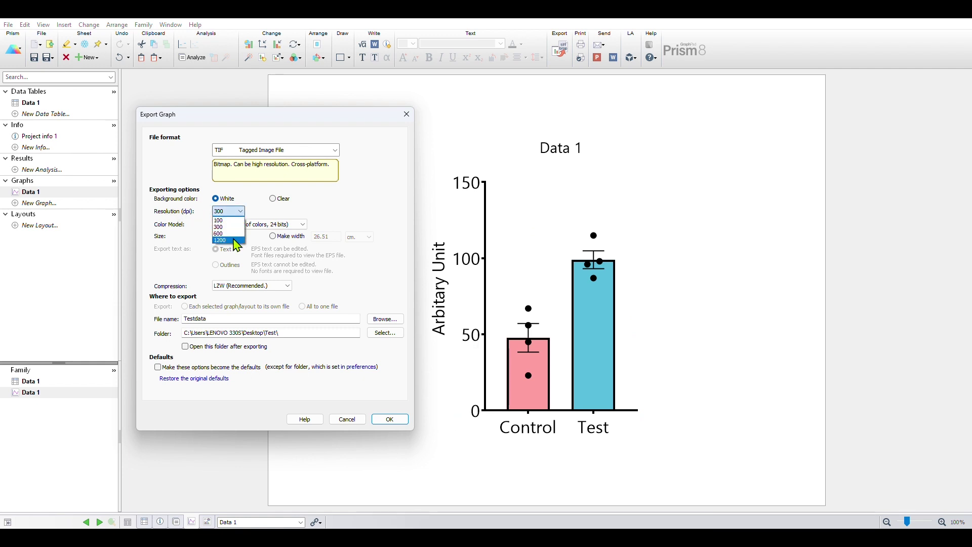
{"action": "left_click", "coordinate": [222, 220]}
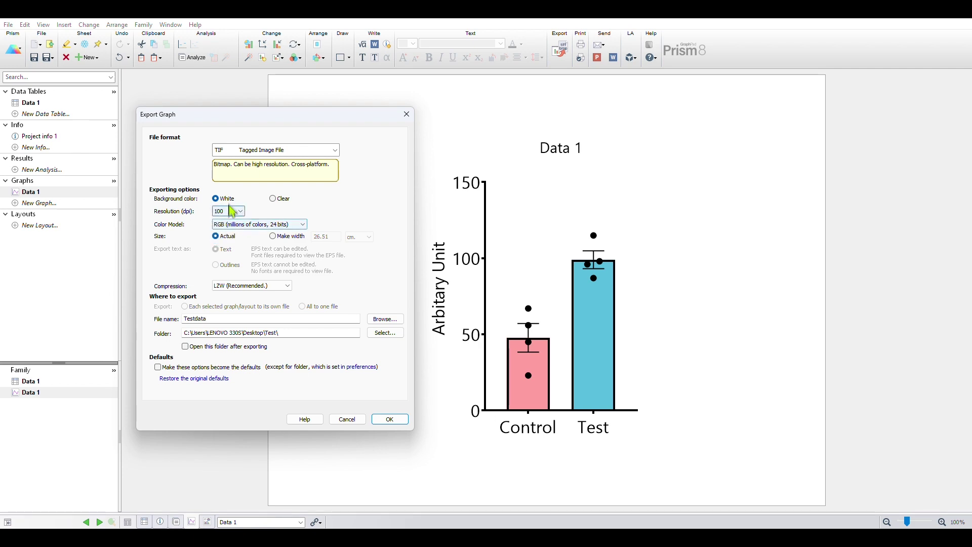
{"action": "left_click", "coordinate": [390, 419]}
Inspect the image sharpness of the exported Testdata.tif in the image viewer
{"action": "scroll", "coordinate": [514, 319], "scroll_direction": "up", "scroll_amount": 5}
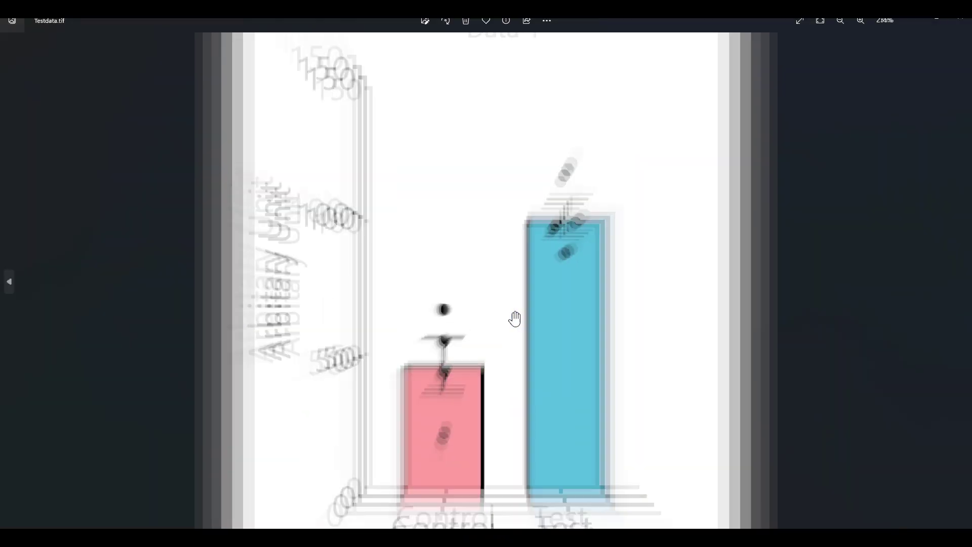
{"action": "scroll", "coordinate": [517, 186], "scroll_direction": "down", "scroll_amount": 3}
{"action": "scroll", "coordinate": [512, 282], "scroll_direction": "up", "scroll_amount": 3}
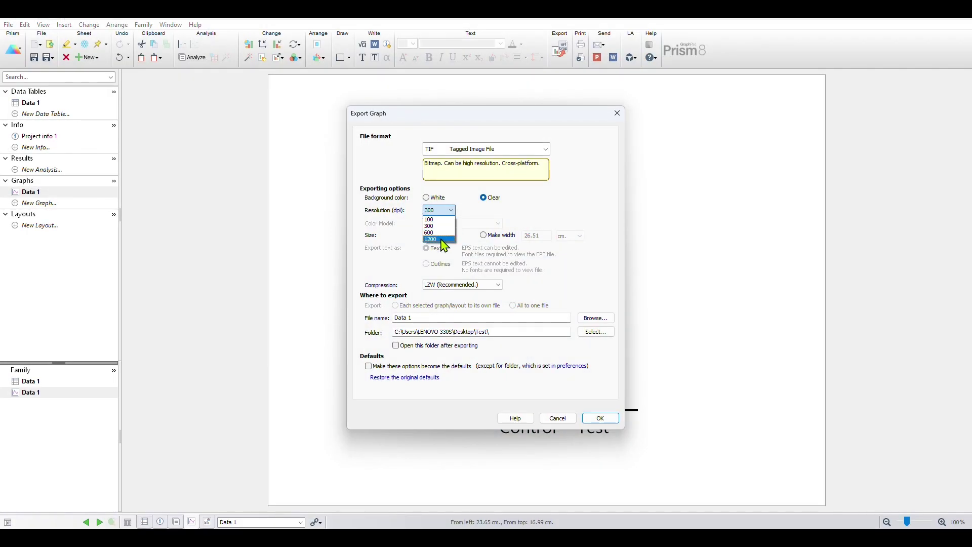
Export the Data 1 graph from Prism as a 1200 dpi TIF named Testdatanew with a white background
{"action": "left_click", "coordinate": [439, 239]}
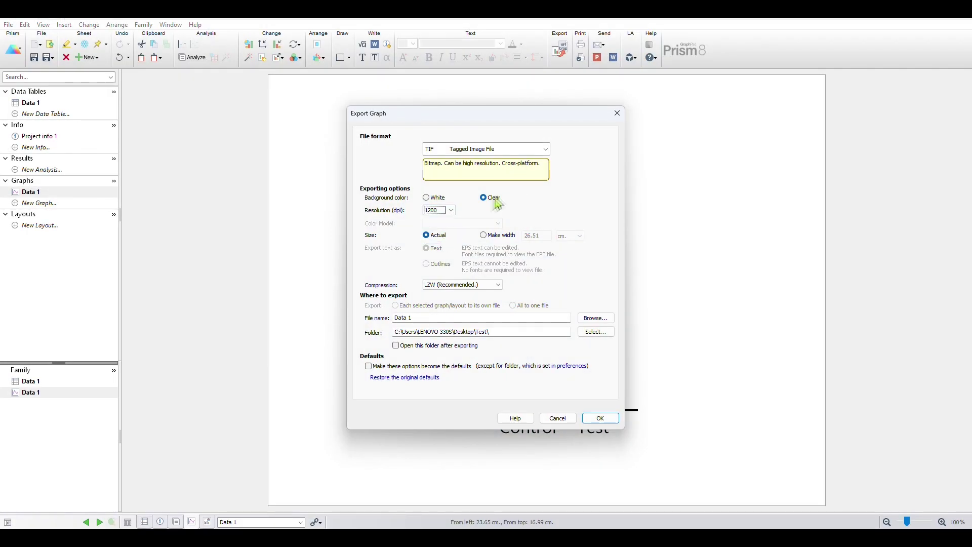
{"action": "left_click", "coordinate": [426, 197]}
{"action": "triple_click", "coordinate": [557, 317]}
{"action": "type", "text": "Testdatanew"}
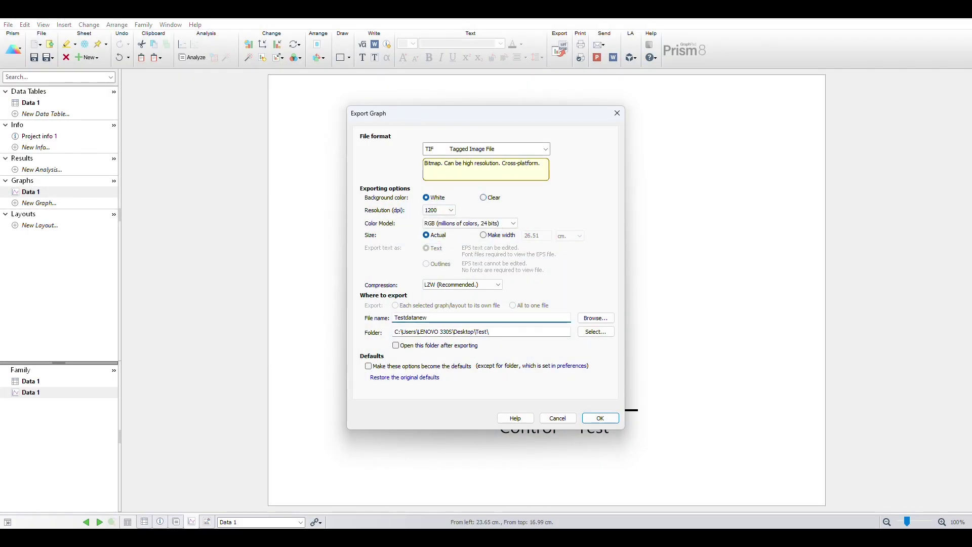
{"action": "key", "text": "Return"}
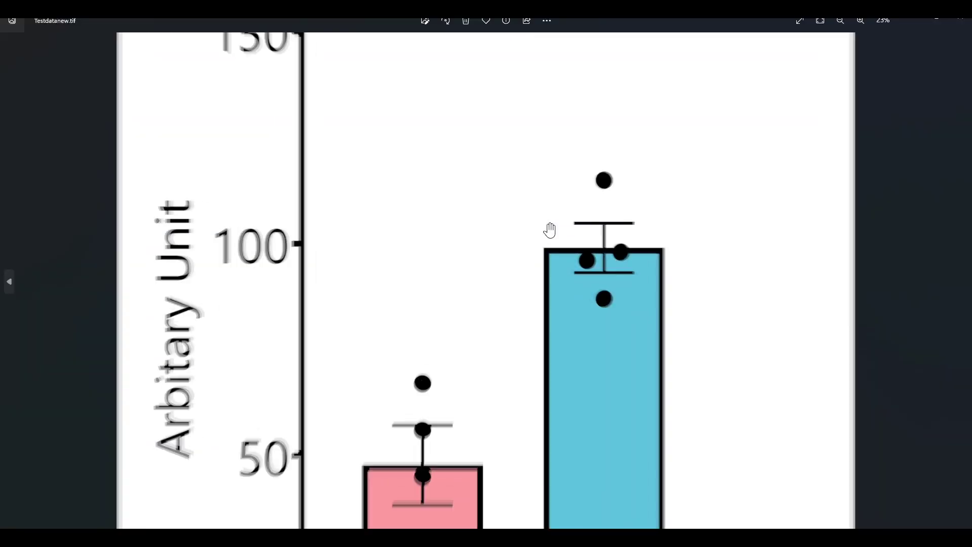
Inspect the bars, data points and lines of the exported Testdatanew.tif up close
{"action": "scroll", "coordinate": [612, 269], "scroll_direction": "up", "scroll_amount": 3}
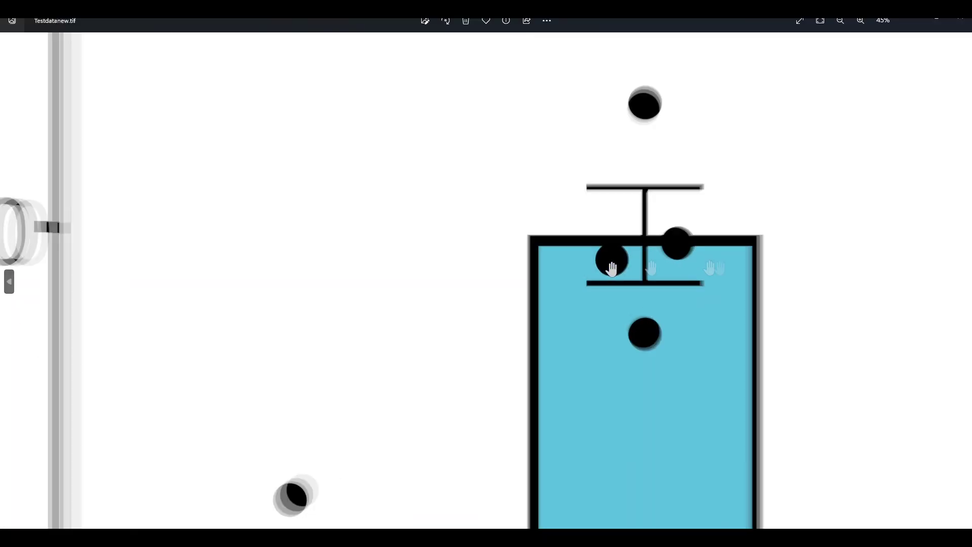
{"action": "scroll", "coordinate": [612, 269], "scroll_direction": "down", "scroll_amount": 5}
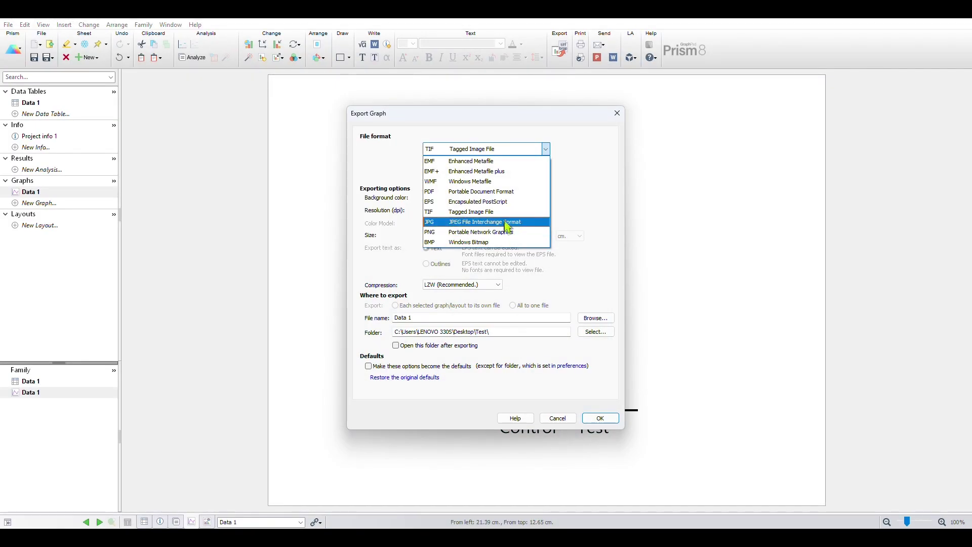
Choose PDF as the format for another export of the Data 1 graph and select its file name for replacement
{"action": "left_click", "coordinate": [506, 192]}
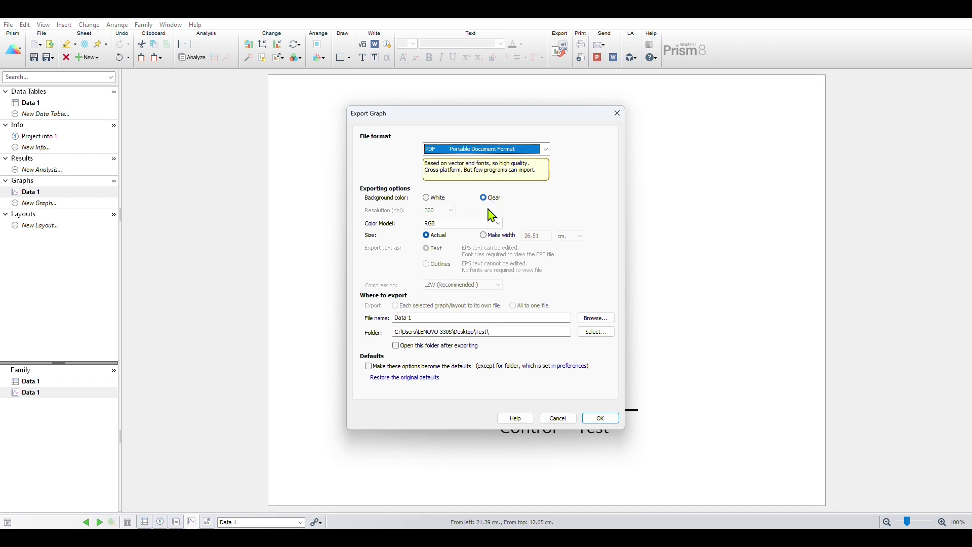
{"action": "left_click_drag", "start_coordinate": [438, 318], "coordinate": [375, 320]}
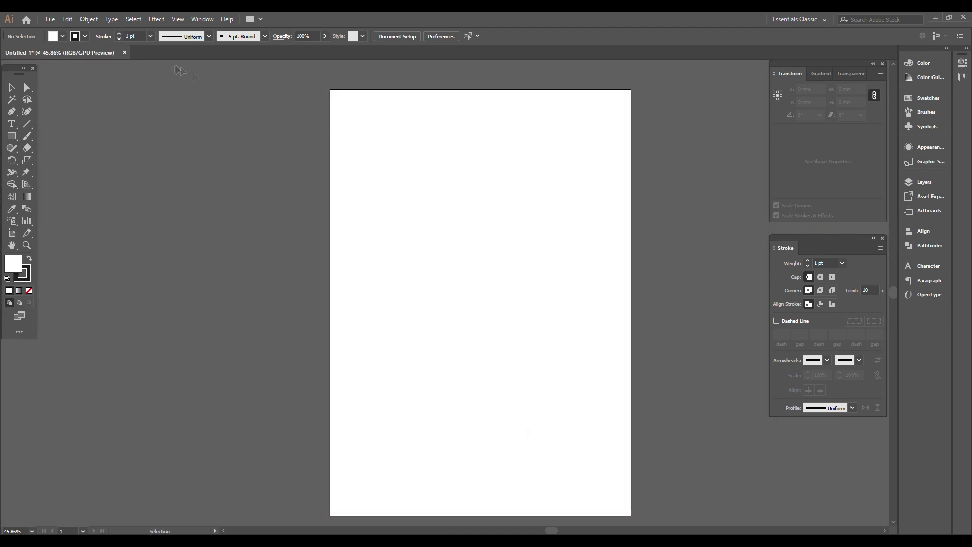
Open Testdataclear.tif, bring its graph onto the blank Untitled-1 artboard and scale it proportionally to a height of 55 mm
{"action": "left_click", "coordinate": [50, 19]}
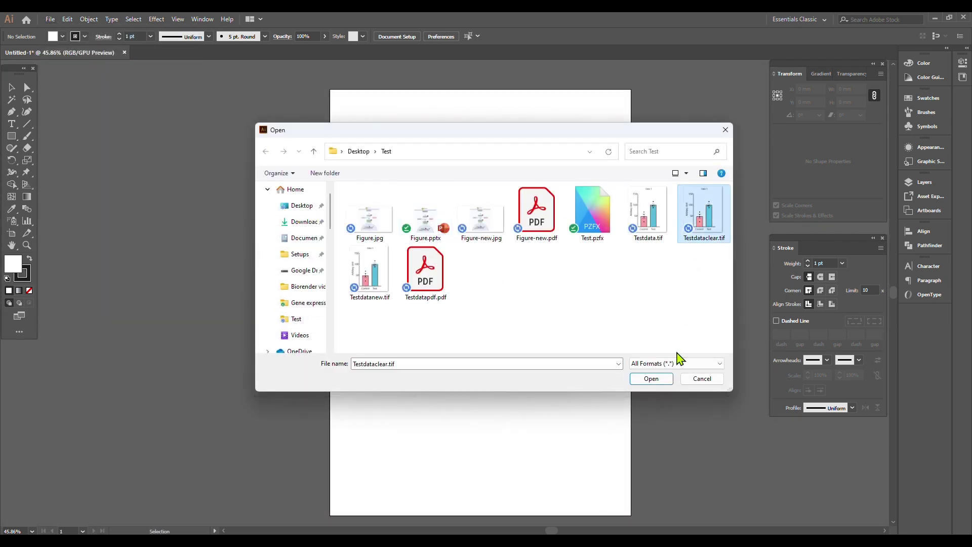
{"action": "left_click", "coordinate": [659, 381]}
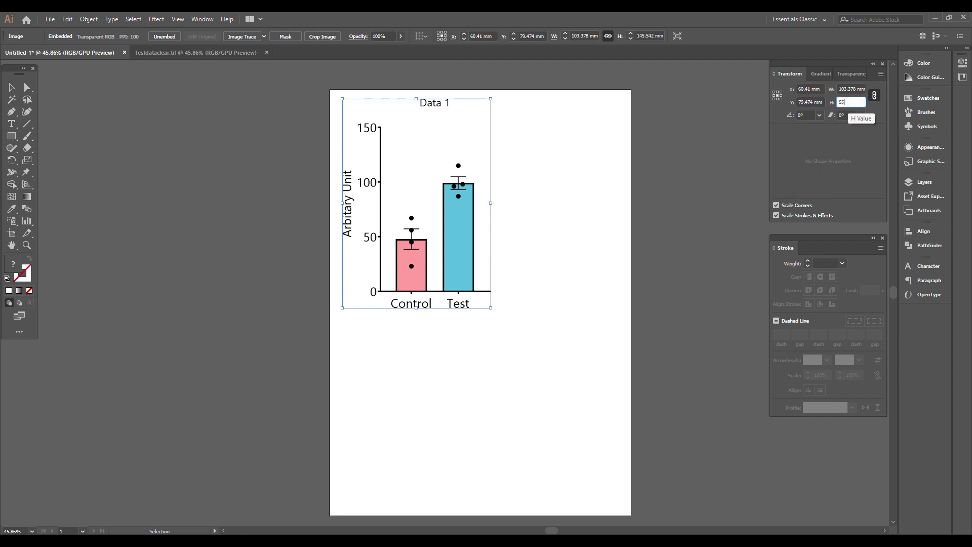
{"action": "key", "text": "Return"}
{"action": "key", "text": "ctrl+shift+a"}
{"action": "scroll", "coordinate": [417, 204], "scroll_direction": "up", "scroll_amount": 8}
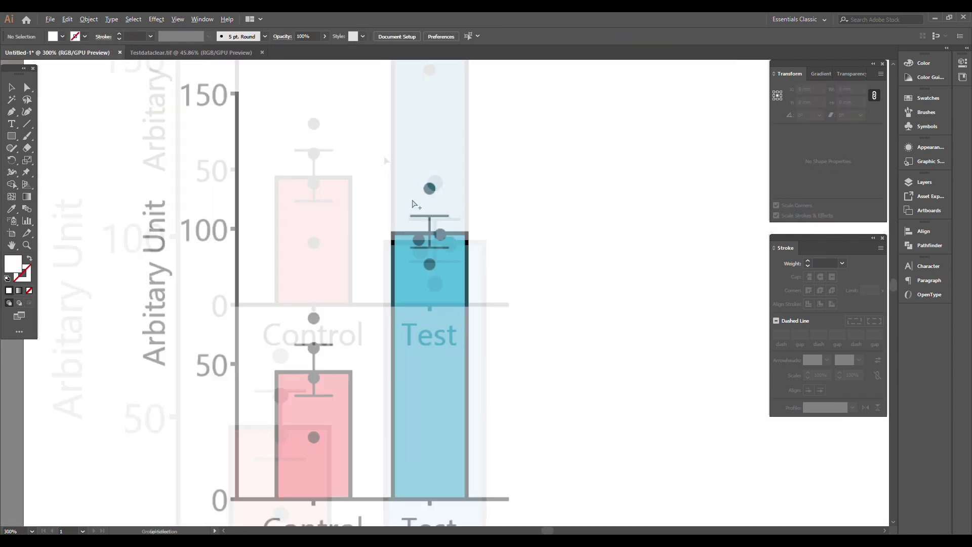
{"action": "scroll", "coordinate": [417, 204], "scroll_direction": "down", "scroll_amount": 6}
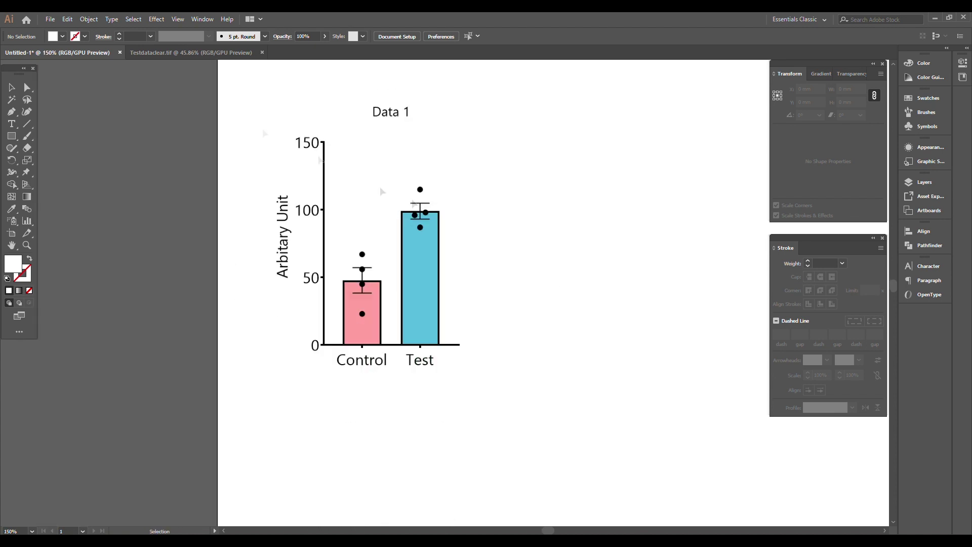
Open Testdatapdf.pdf, bring its graph into Untitled-1, scale it proportionally to 55 mm high and place it beside the TIF graph
{"action": "left_click", "coordinate": [50, 19]}
{"action": "key", "text": "Escape"}
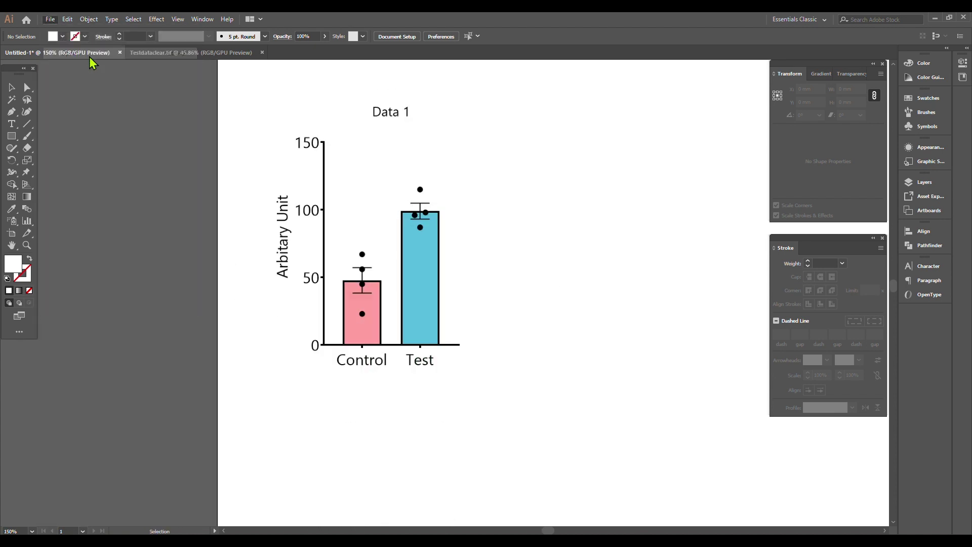
{"action": "double_click", "coordinate": [435, 294]}
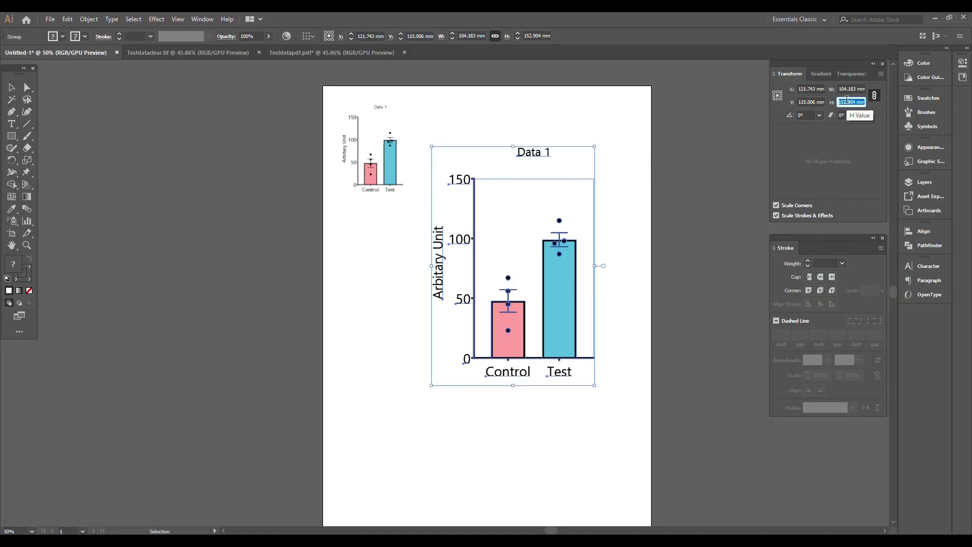
{"action": "key", "text": "Return"}
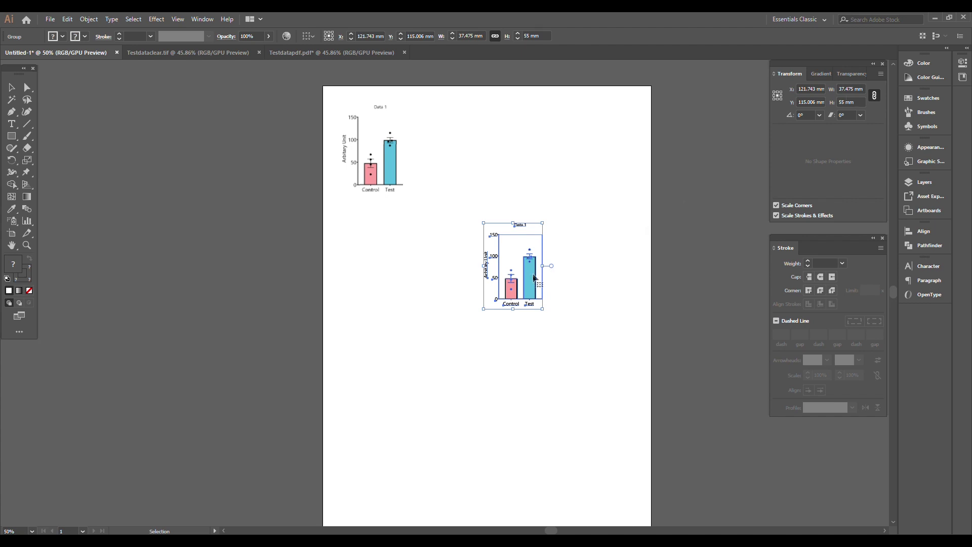
{"action": "left_click_drag", "start_coordinate": [535, 278], "coordinate": [461, 164]}
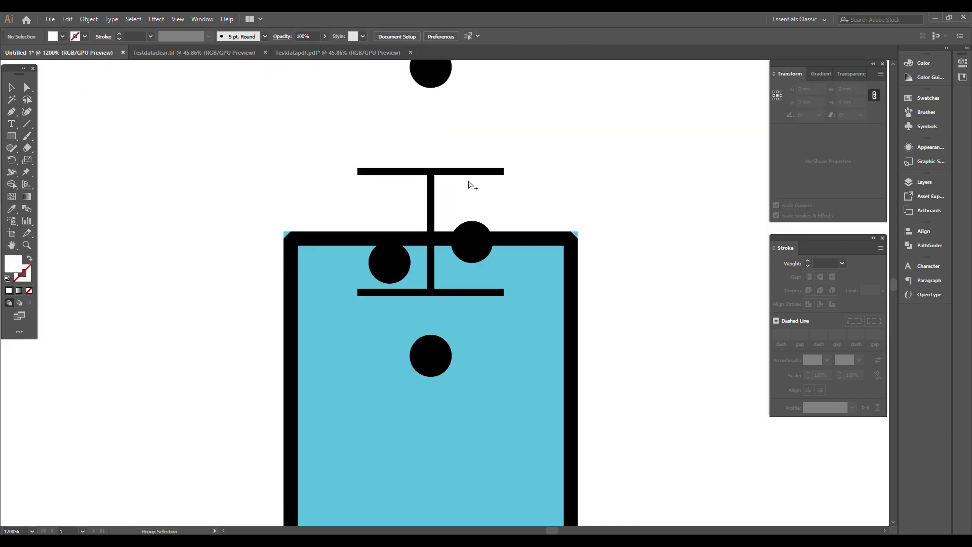
Reduce the stroke weight of the axis lines in the graph imported from the PDF
{"action": "scroll", "coordinate": [468, 185], "scroll_direction": "up", "scroll_amount": 3}
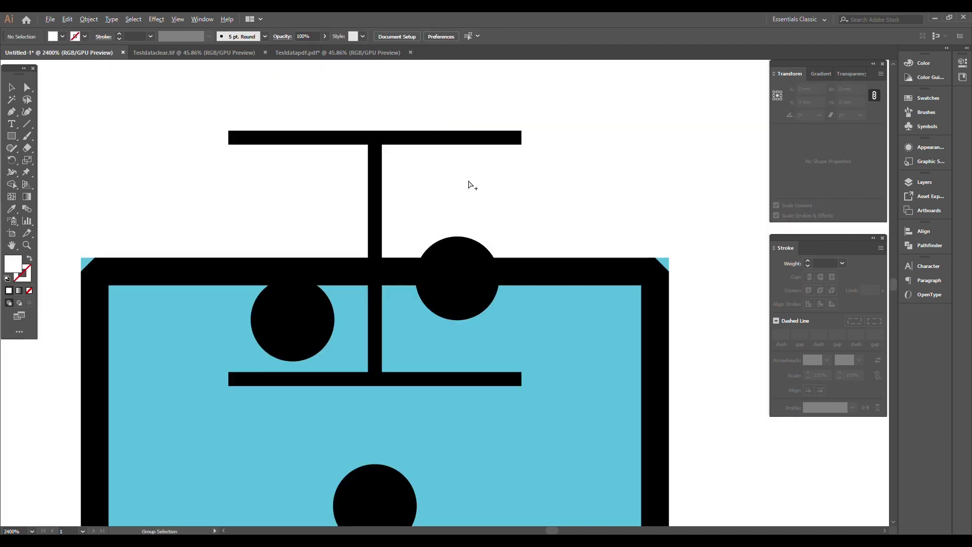
{"action": "scroll", "coordinate": [468, 184], "scroll_direction": "down", "scroll_amount": 5}
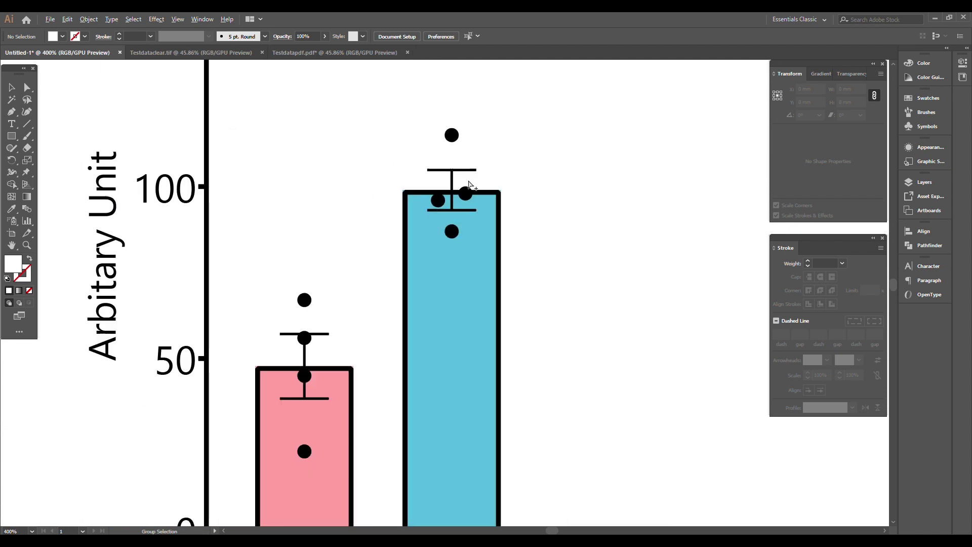
{"action": "left_click", "coordinate": [428, 254]}
{"action": "left_click", "coordinate": [842, 263]}
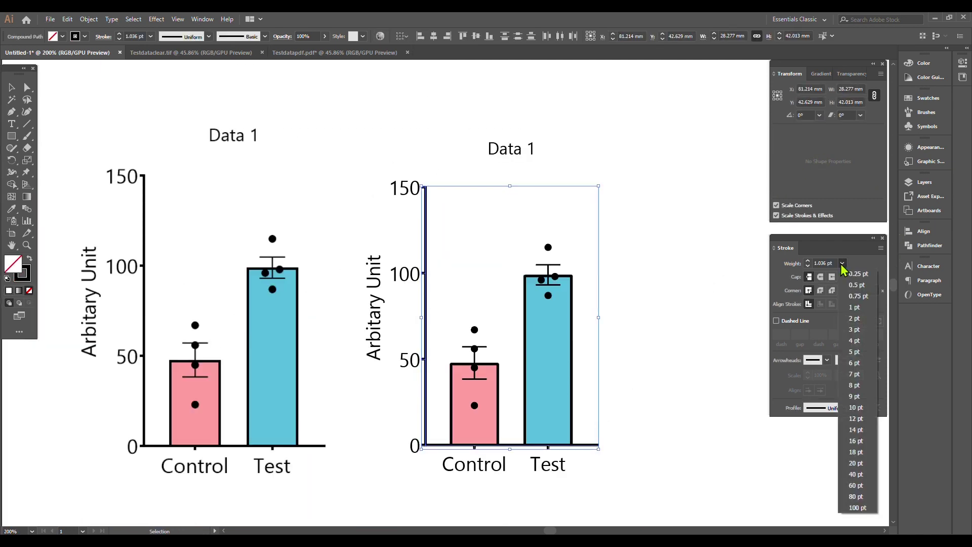
{"action": "left_click", "coordinate": [842, 264]}
{"action": "left_click", "coordinate": [842, 263]}
Change the font of the Arbitary Unit, Control and Test labels in the PDF graph
{"action": "left_click", "coordinate": [495, 488]}
{"action": "left_click", "coordinate": [374, 309]}
{"action": "left_click", "coordinate": [556, 470], "text": "shift"}
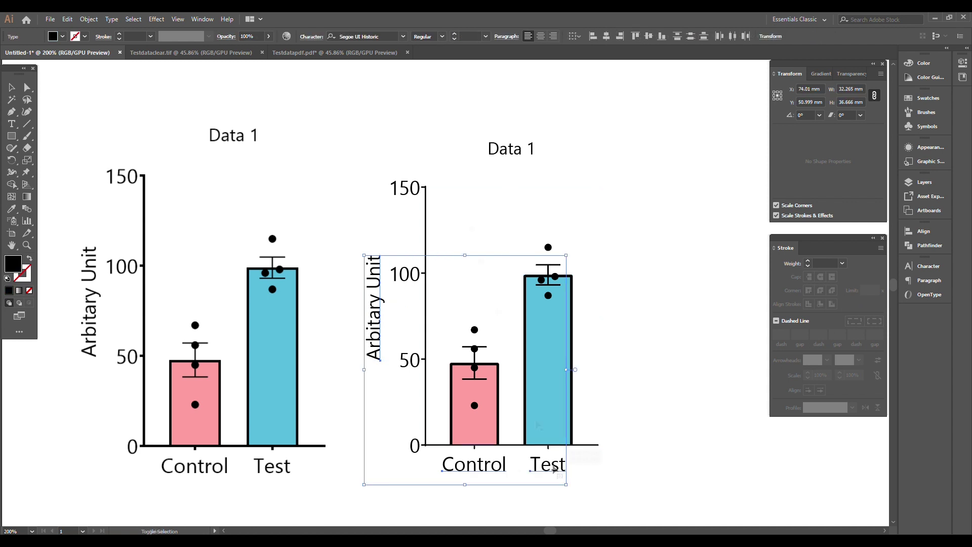
Recolor the fill of the PDF graph's Test bar to green #89F244
{"action": "left_click", "coordinate": [534, 393]}
{"action": "double_click", "coordinate": [13, 263]}
{"action": "type", "text": "89f244"}
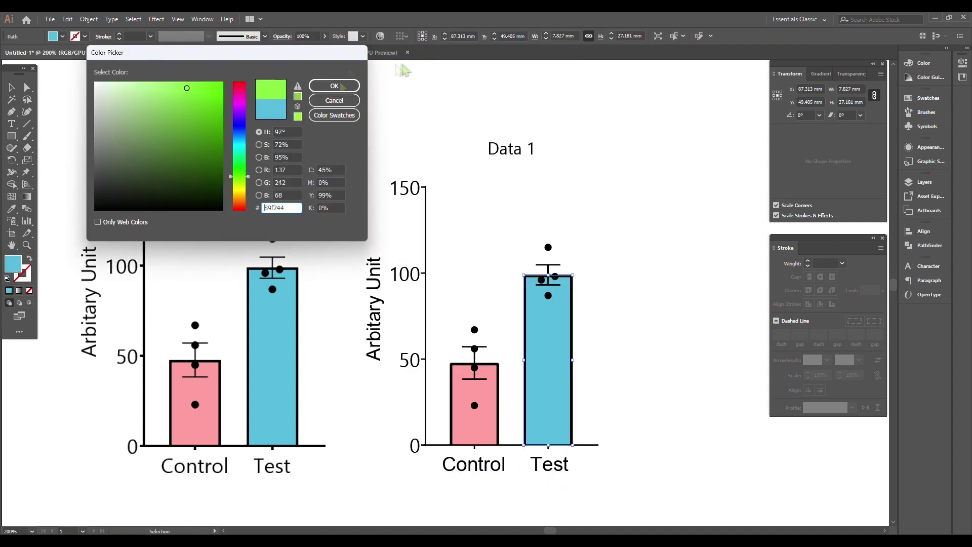
{"action": "left_click", "coordinate": [334, 86]}
{"action": "left_click", "coordinate": [625, 342]}
Start saving the document as an Adobe PDF named Testdata_illustrator and choose the High Quality Print preset
{"action": "key", "text": "ctrl+minus"}
{"action": "left_click", "coordinate": [51, 18]}
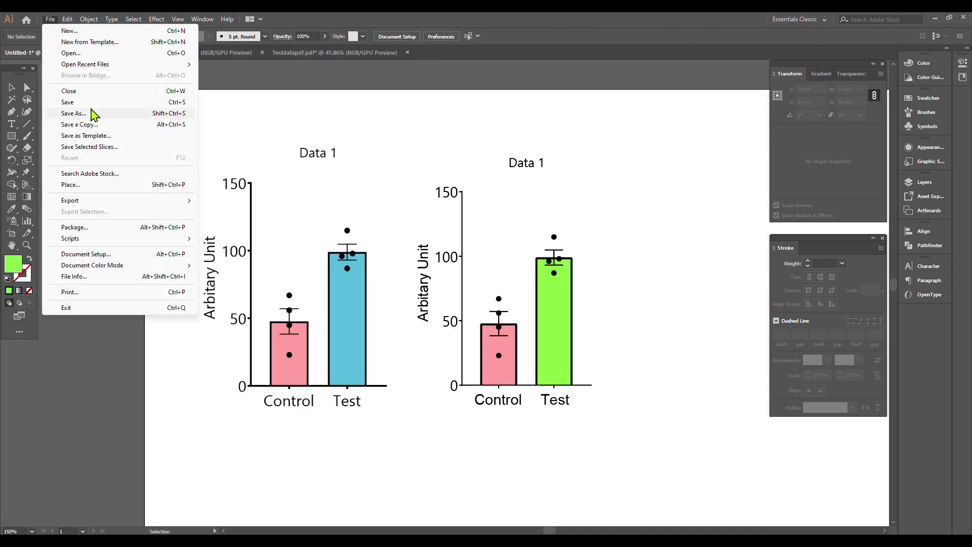
{"action": "left_click", "coordinate": [94, 115]}
{"action": "left_click", "coordinate": [375, 357]}
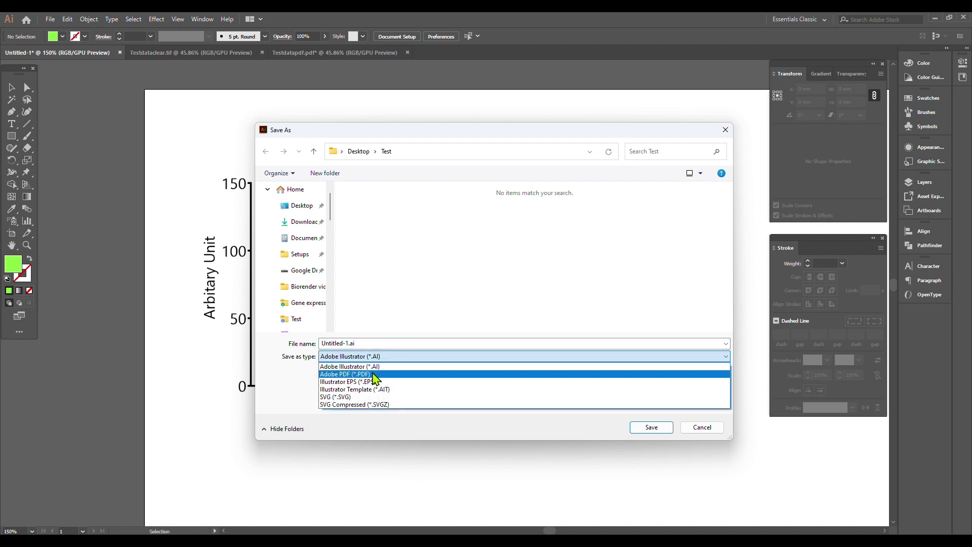
{"action": "left_click", "coordinate": [375, 374]}
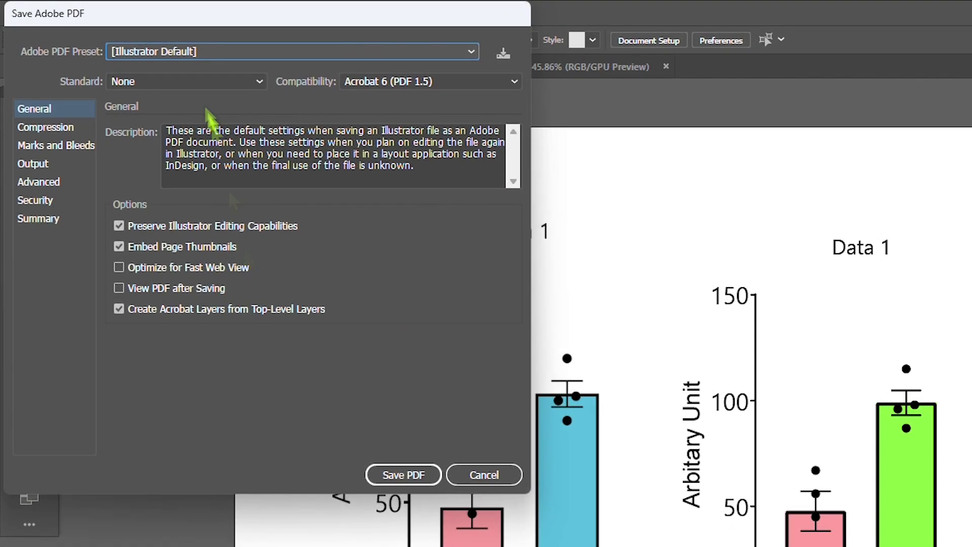
{"action": "left_click", "coordinate": [192, 54]}
{"action": "left_click", "coordinate": [187, 108]}
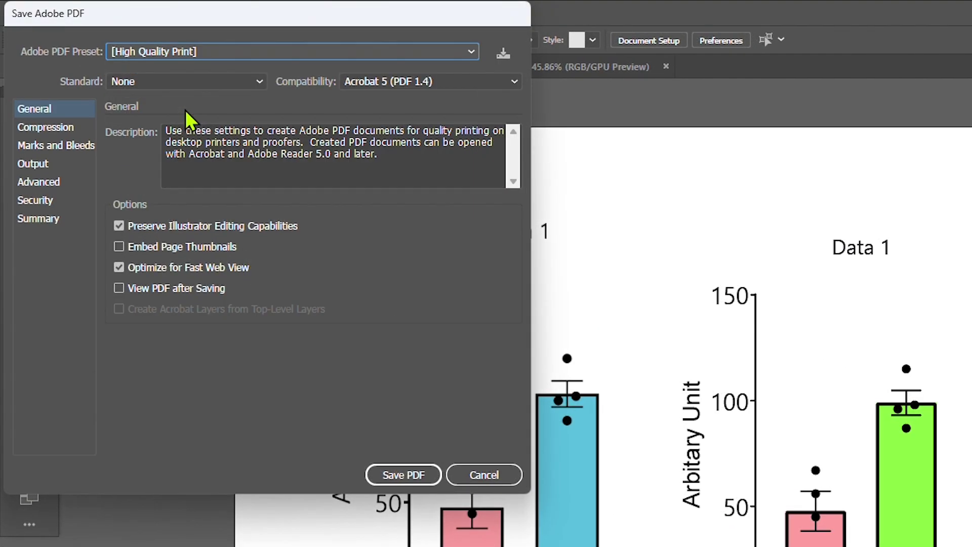
Set color bitmap downsampling to 1200 ppi, raise the grayscale bitmap resolution as well, and save the PDF
{"action": "left_click", "coordinate": [51, 127]}
{"action": "double_click", "coordinate": [286, 151]}
{"action": "type", "text": "120"}
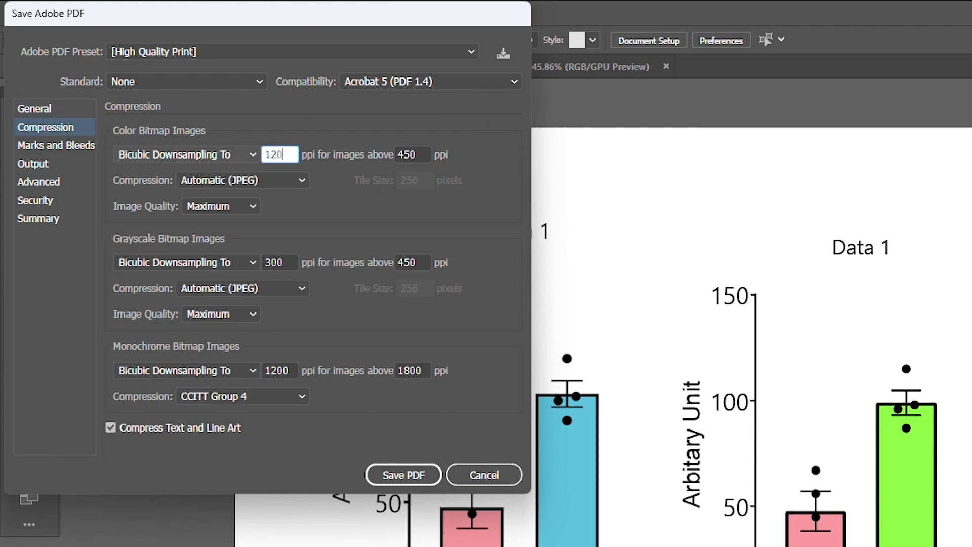
{"action": "type", "text": "0"}
{"action": "double_click", "coordinate": [276, 262]}
{"action": "type", "text": "21"}
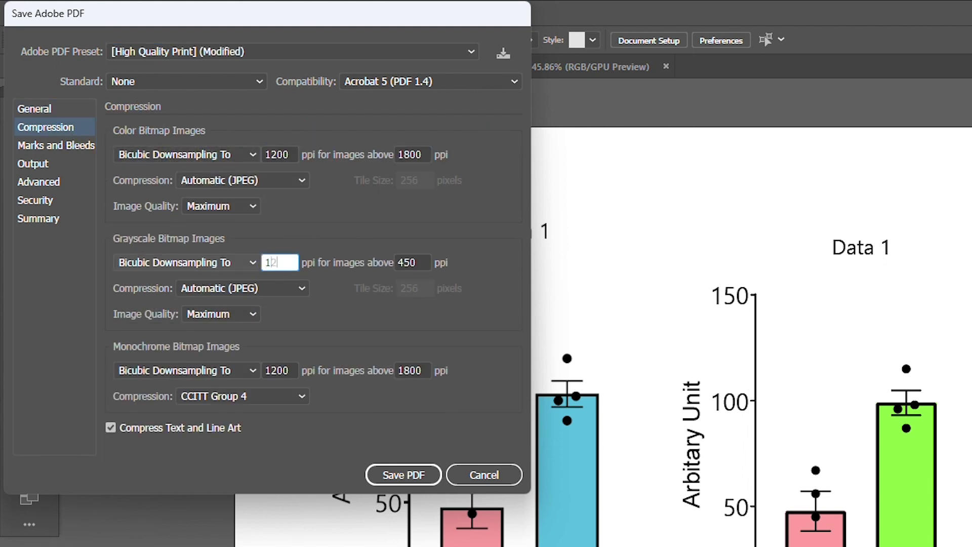
{"action": "left_click", "coordinate": [396, 470]}
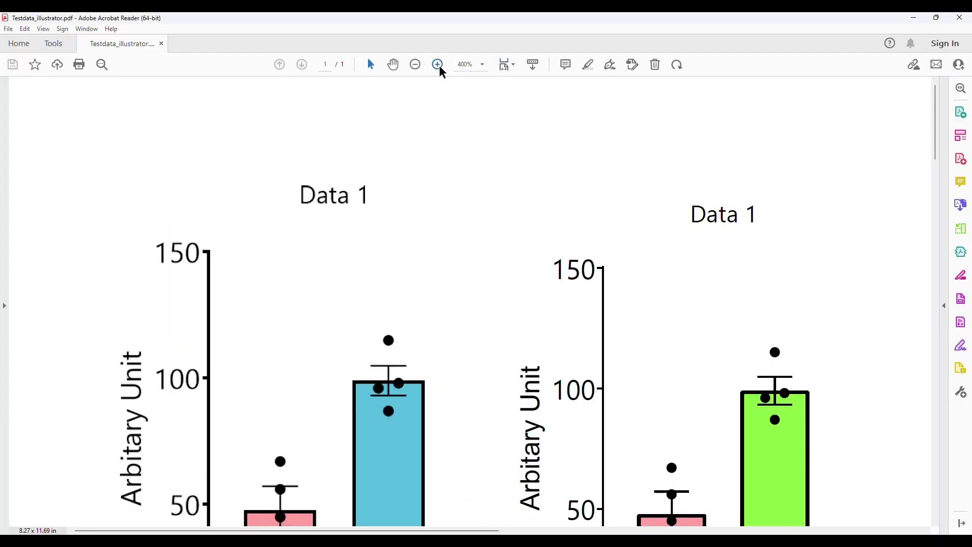
Inspect the sharpness of both graphs in Testdata_illustrator.pdf up close in Acrobat Reader
{"action": "left_click", "coordinate": [438, 64]}
{"action": "left_click", "coordinate": [438, 64]}
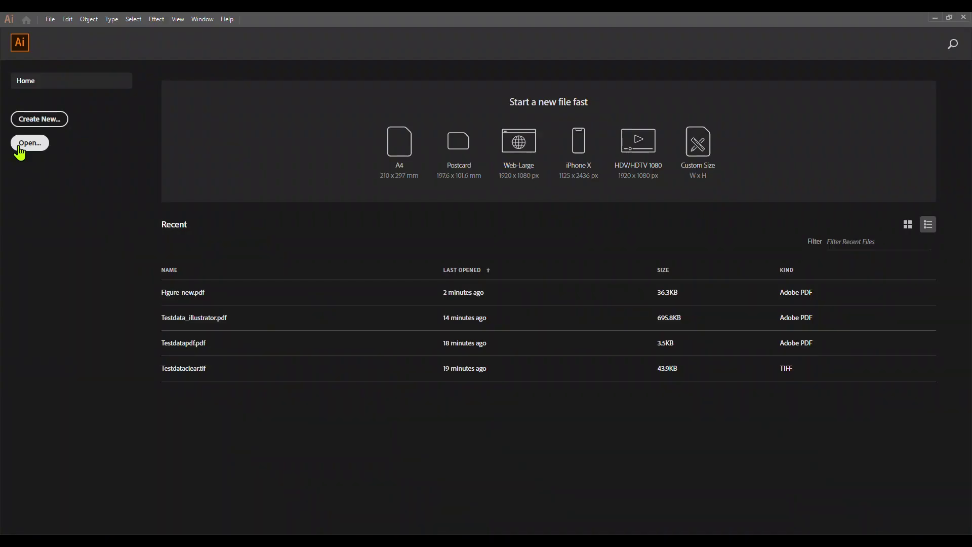
Switch back to Illustrator, open Figure-new.pdf and isolate the clip group that holds the signaling diagram
{"action": "left_click", "coordinate": [29, 143]}
{"action": "double_click", "coordinate": [536, 215]}
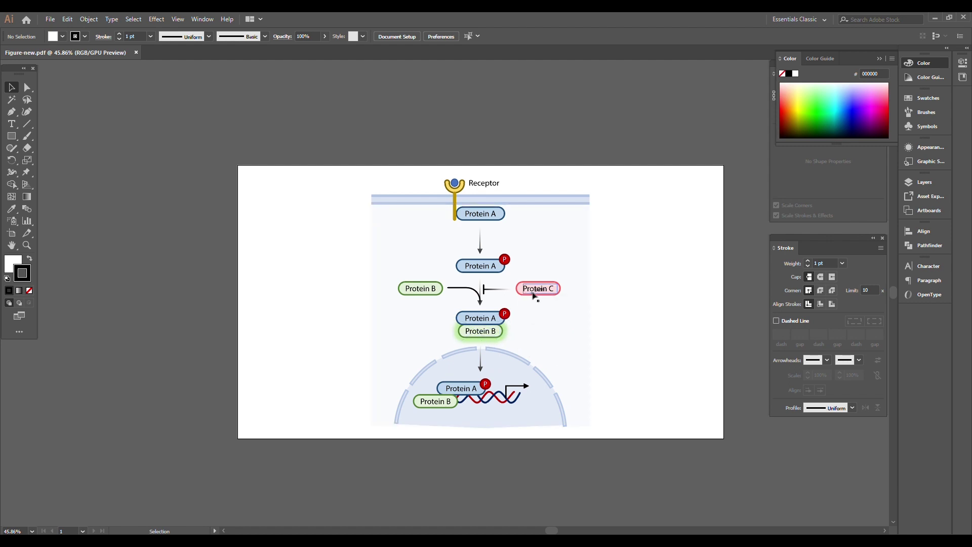
{"action": "double_click", "coordinate": [464, 291]}
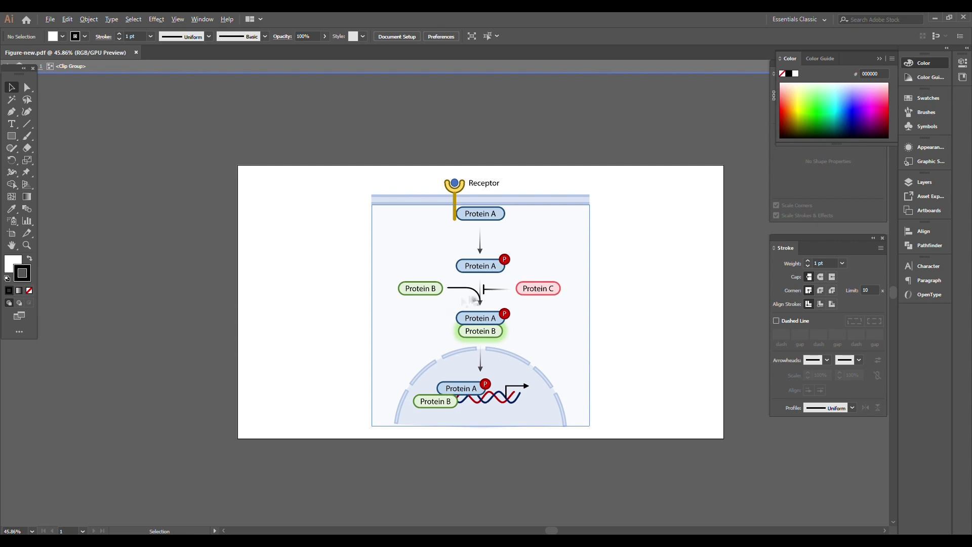
Try to recolor the light blue nucleus shape behind the DNA with a darker grayish blue fill
{"action": "scroll", "coordinate": [477, 292], "scroll_direction": "up", "scroll_amount": 5}
{"action": "left_click", "coordinate": [445, 373]}
{"action": "double_click", "coordinate": [22, 273]}
{"action": "key", "text": "Return"}
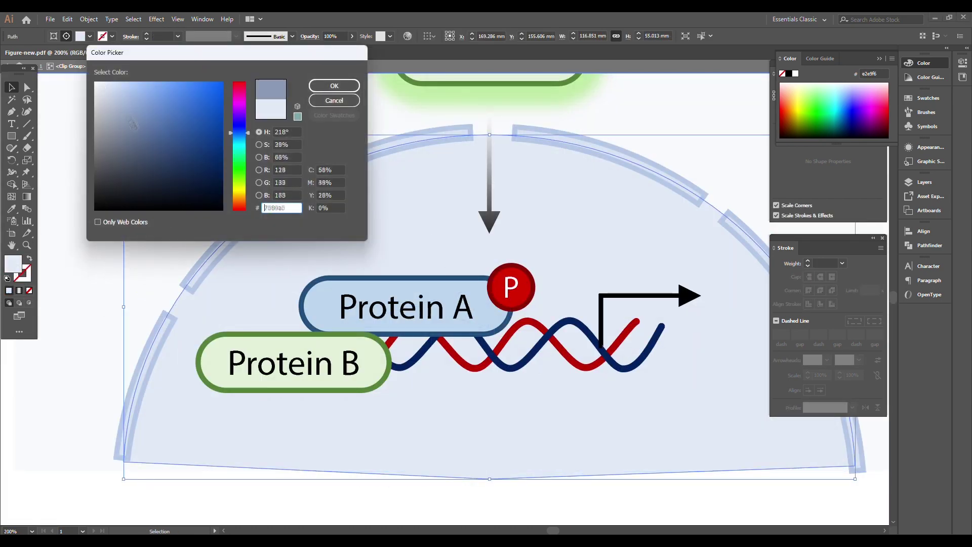
{"action": "key", "text": "Return"}
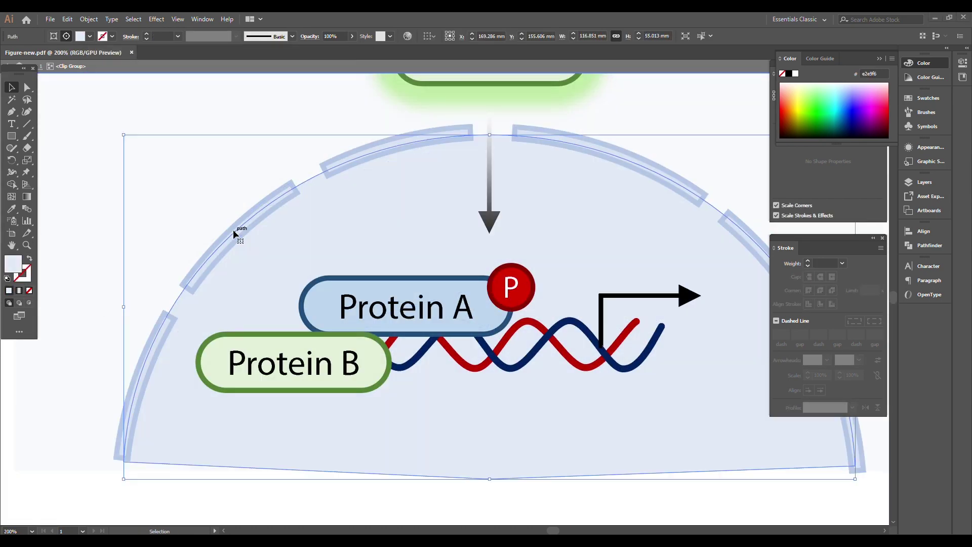